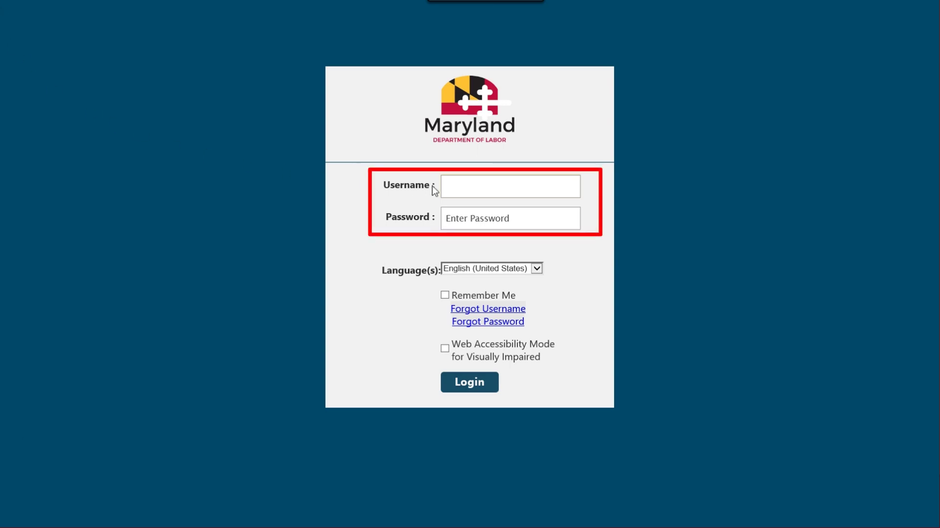
Step: Log in with the employer username and password, then start amending a prior wage report
click(557, 192)
text(EmployerAccess5)
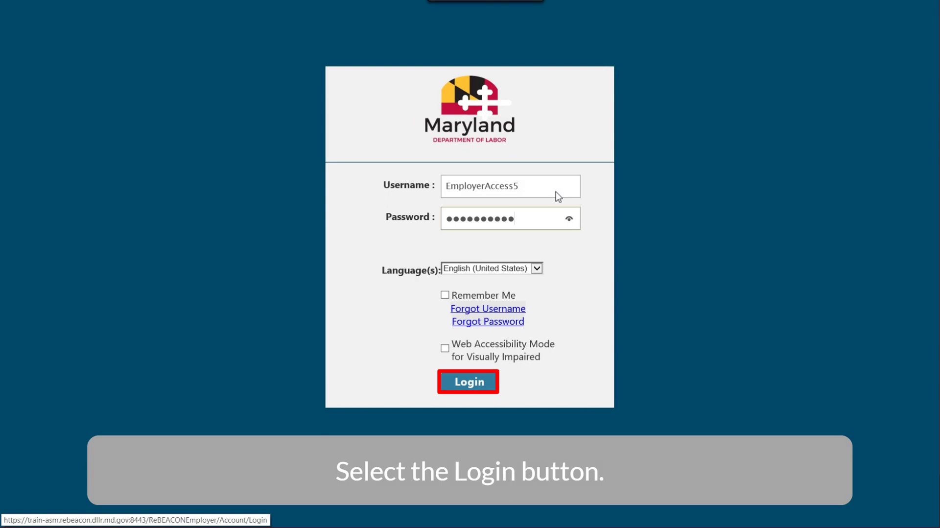
click(492, 383)
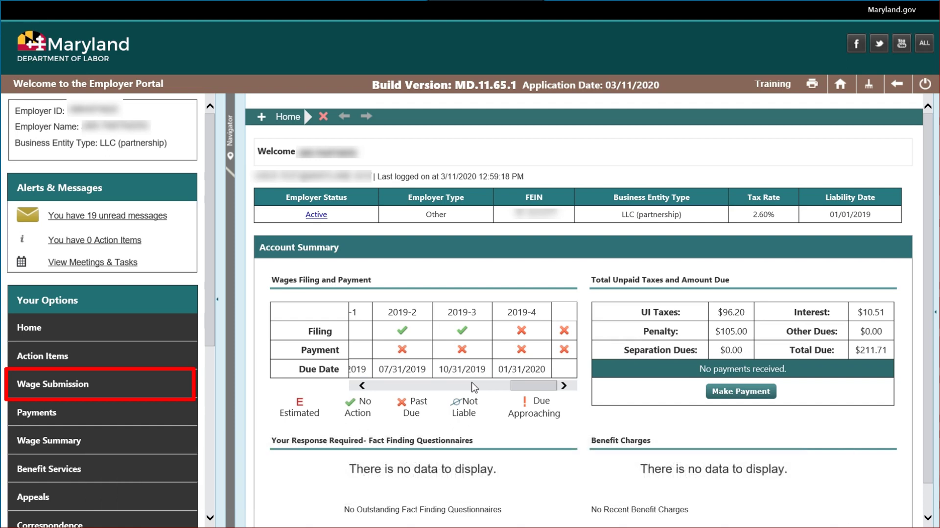
click(65, 385)
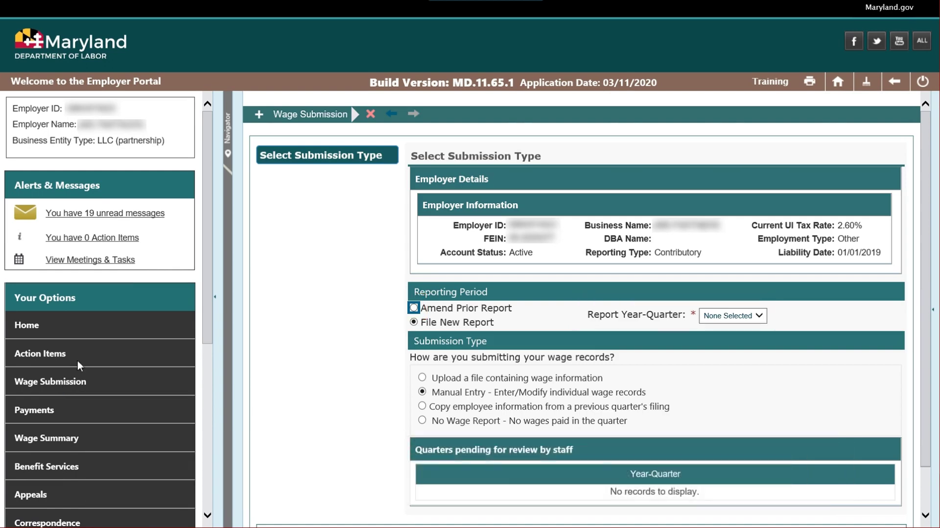
click(415, 308)
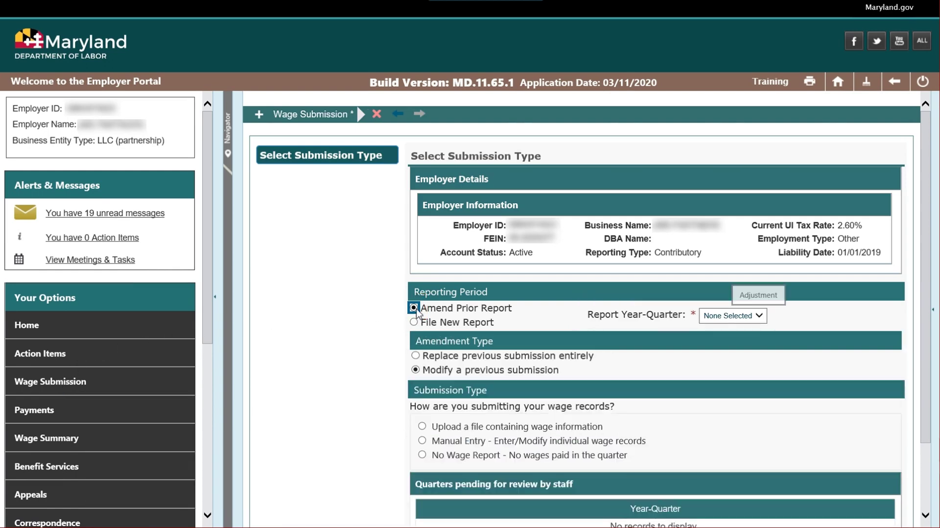
Step: Choose report quarter 2019-1 to amend and select Manual Entry for the wage records
click(760, 319)
click(757, 323)
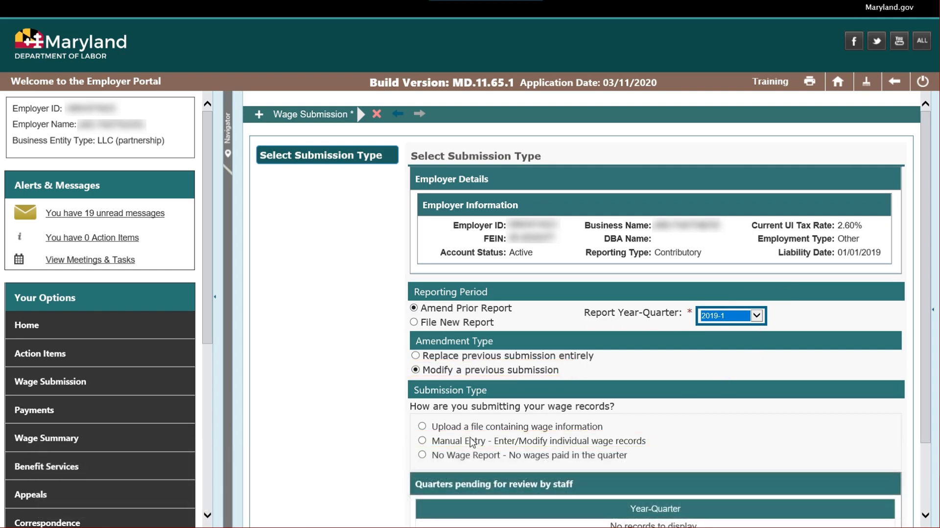
click(422, 440)
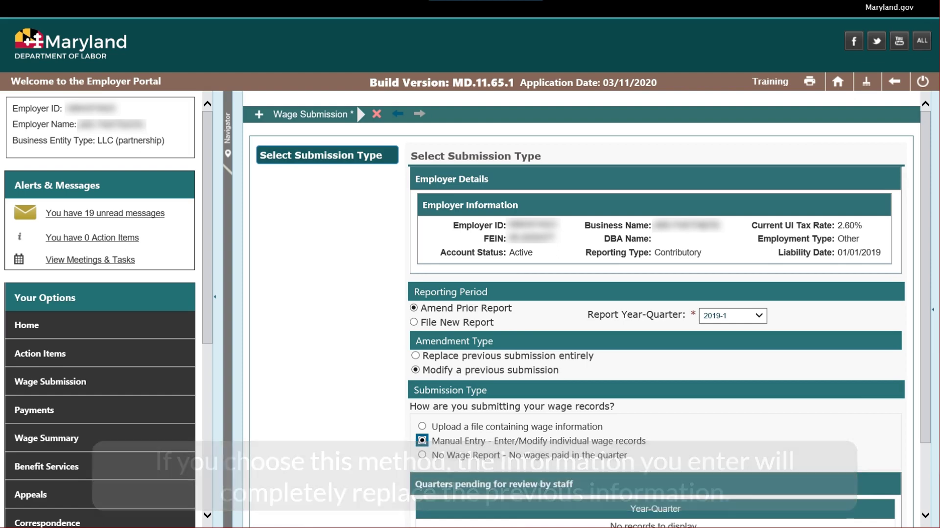
scroll(582, 293, down, 2)
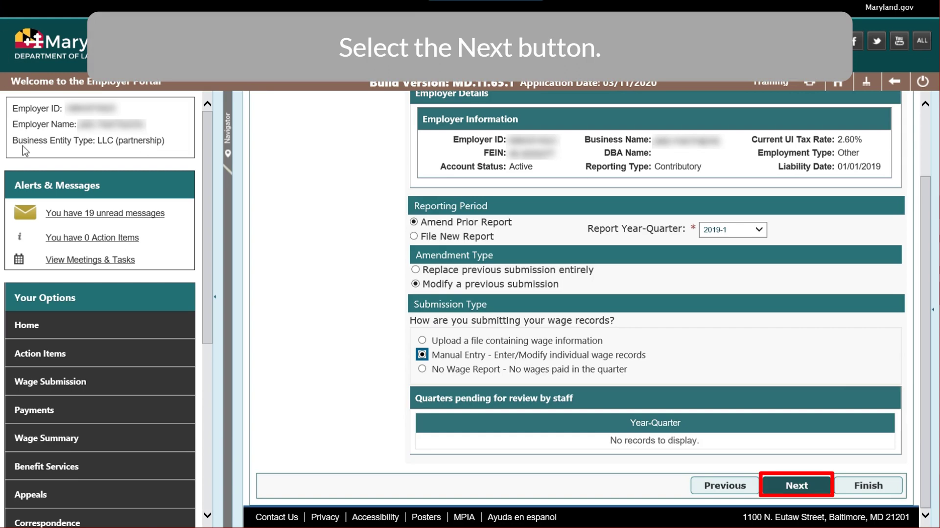
Step: Change the first employee's MD UI wages from $600.00 to $700.00 with reason 'Wages Adjusted due to Omission'
click(780, 485)
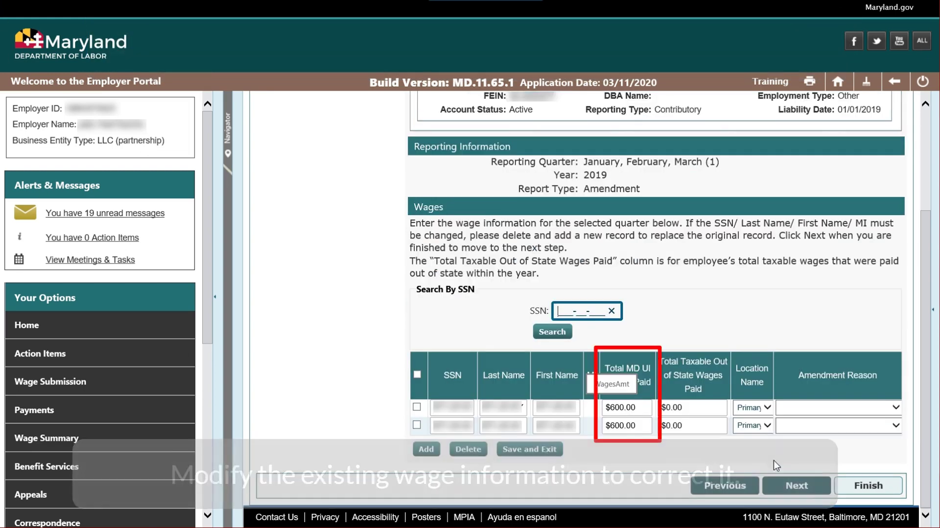
triple_click(613, 406)
text($700)
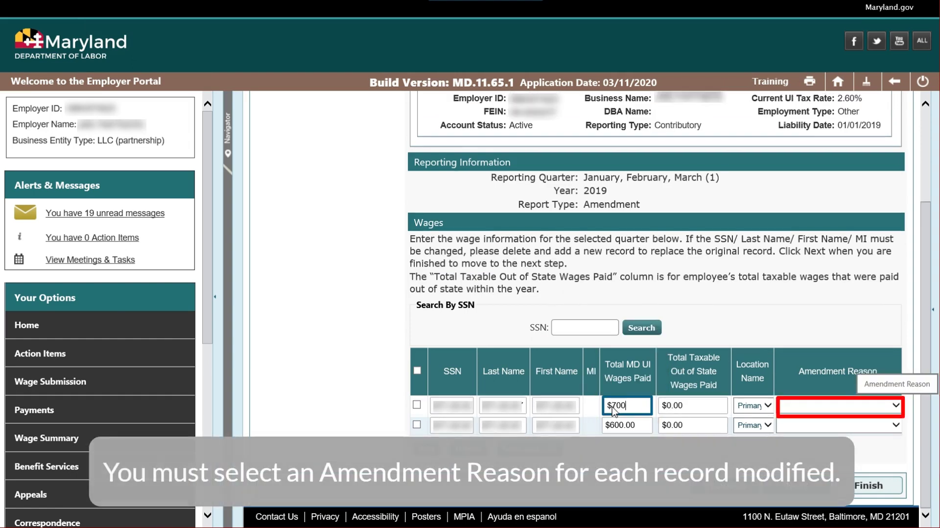
click(896, 406)
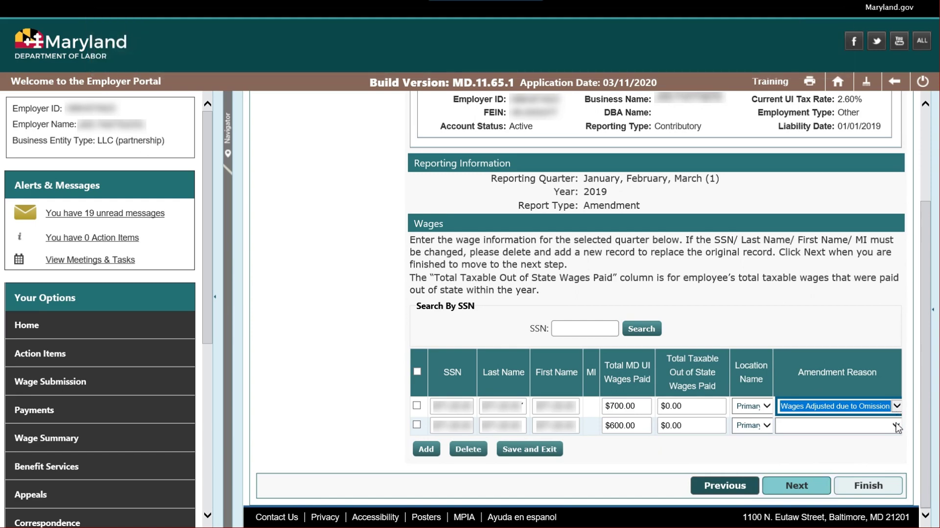
click(799, 484)
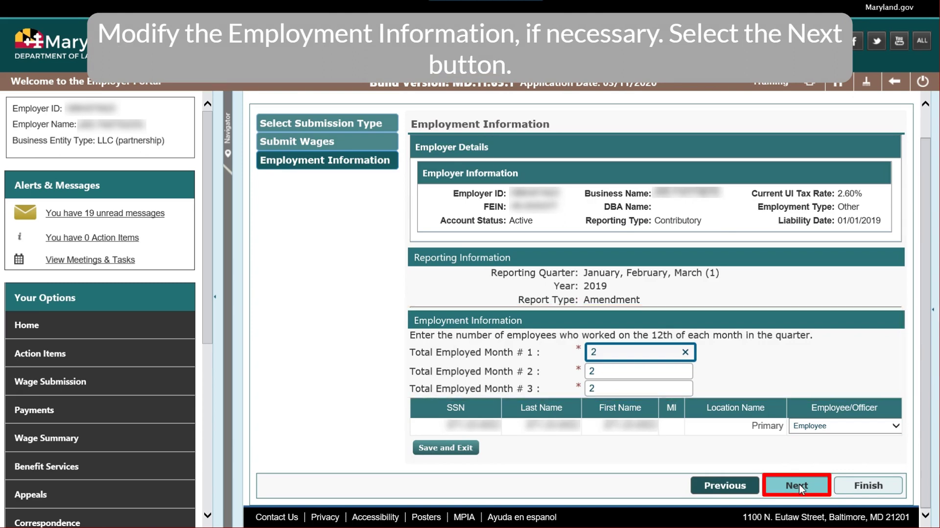
Step: Pass the summary pages, submit the amended 2019-1 report ($74.07 due) and finish
click(799, 484)
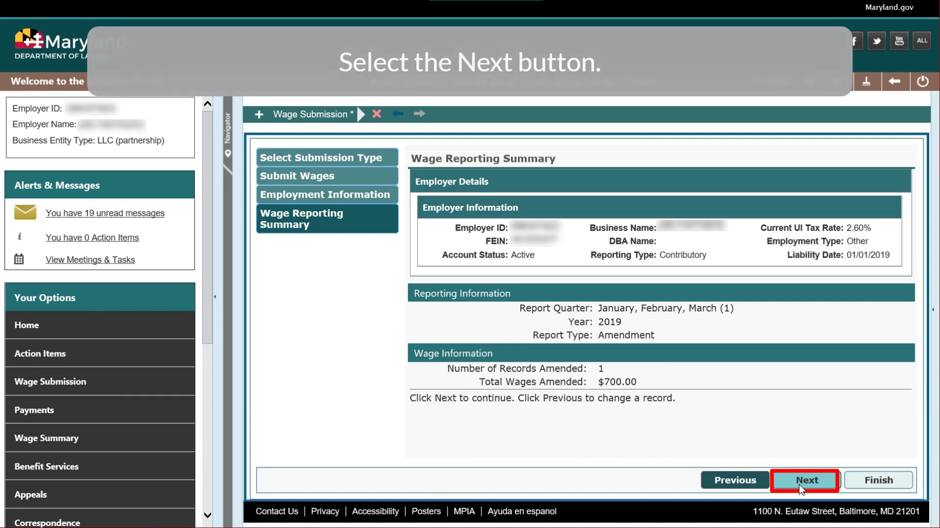
click(800, 485)
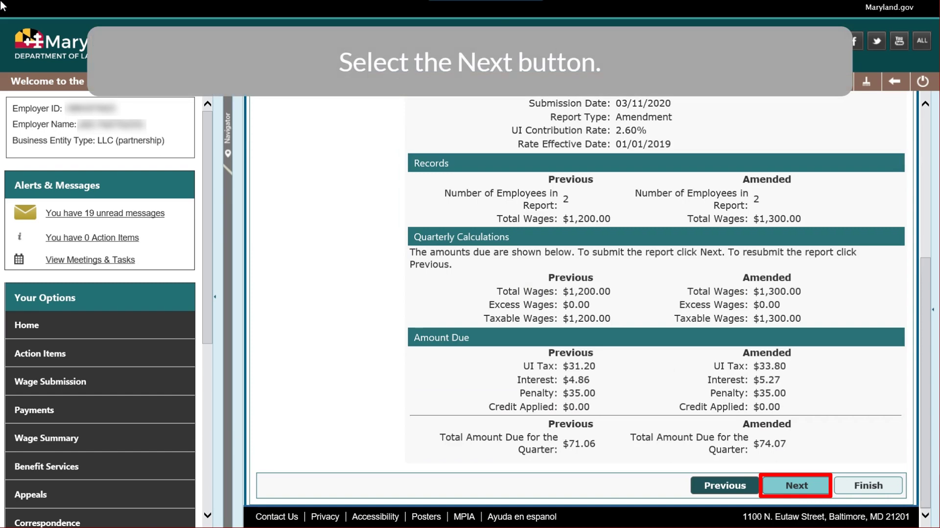
click(800, 488)
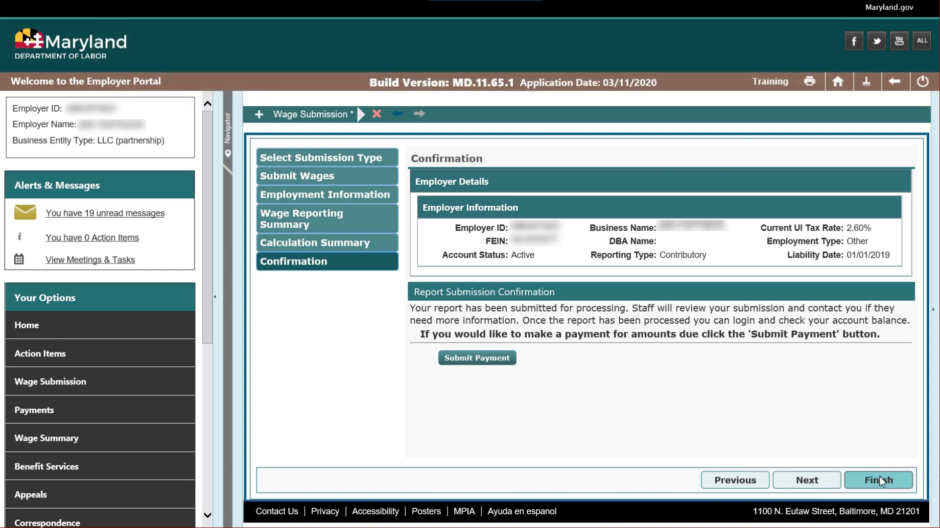
click(879, 476)
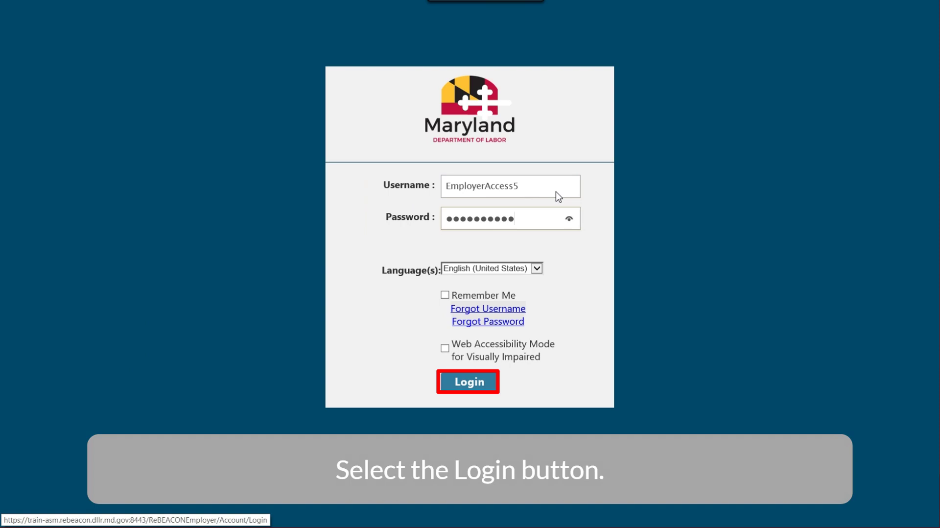
Step: Log back in and start a new wage submission for the second amendment
click(470, 382)
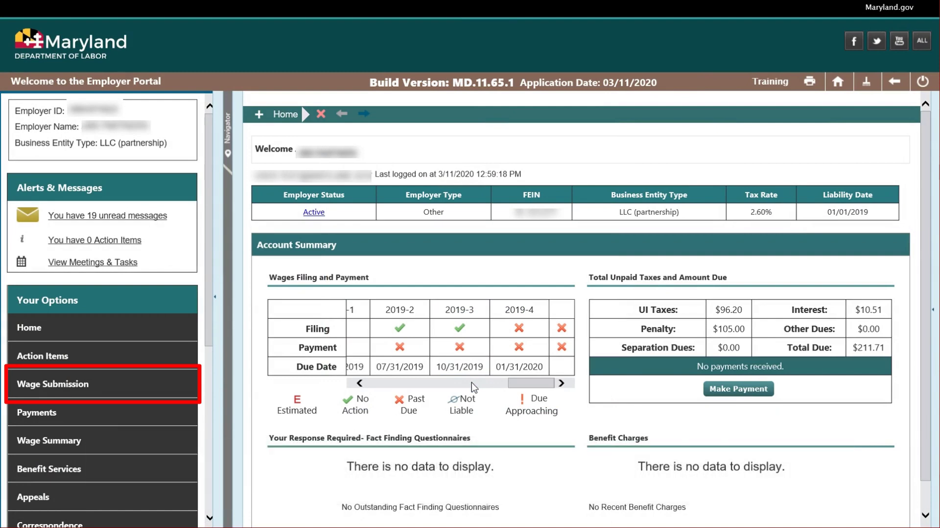
click(72, 383)
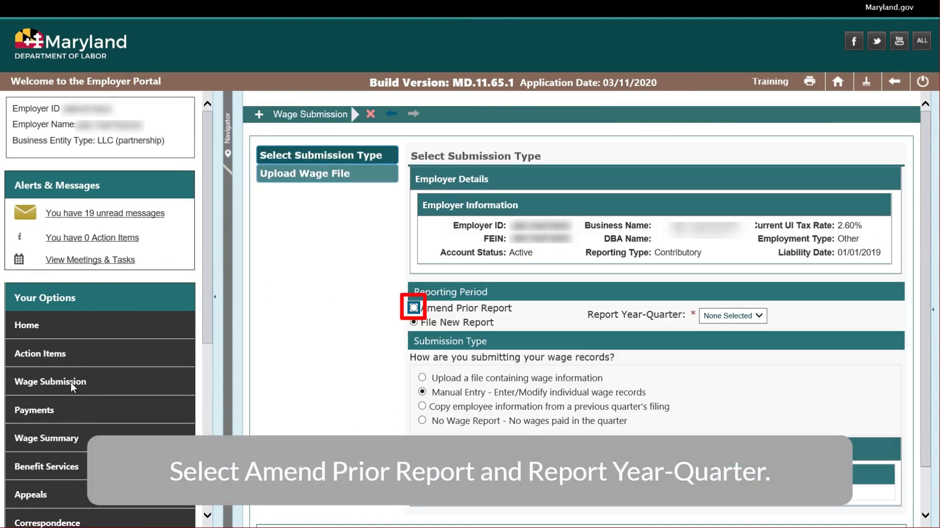
Step: Set up a 2019-2 amendment by file upload and paste in the contact e-mail
click(413, 308)
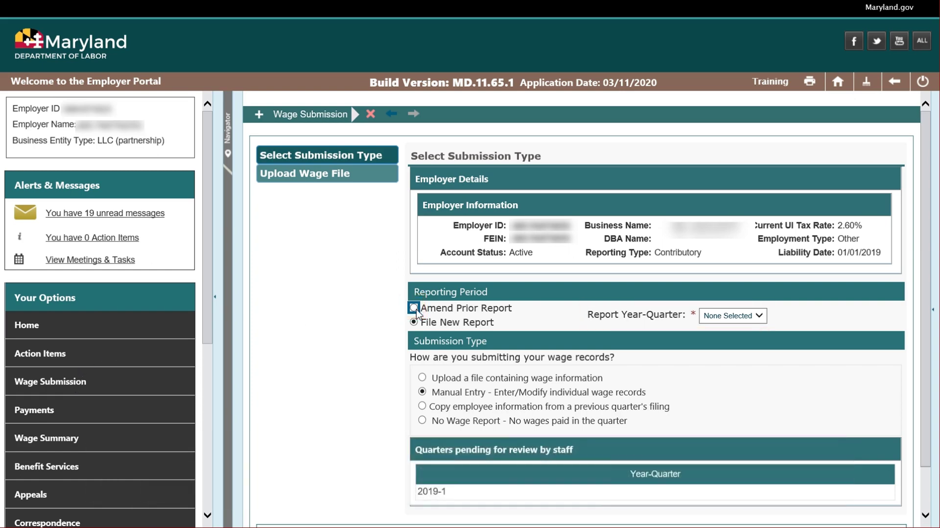
key(Tab)
key(Down)
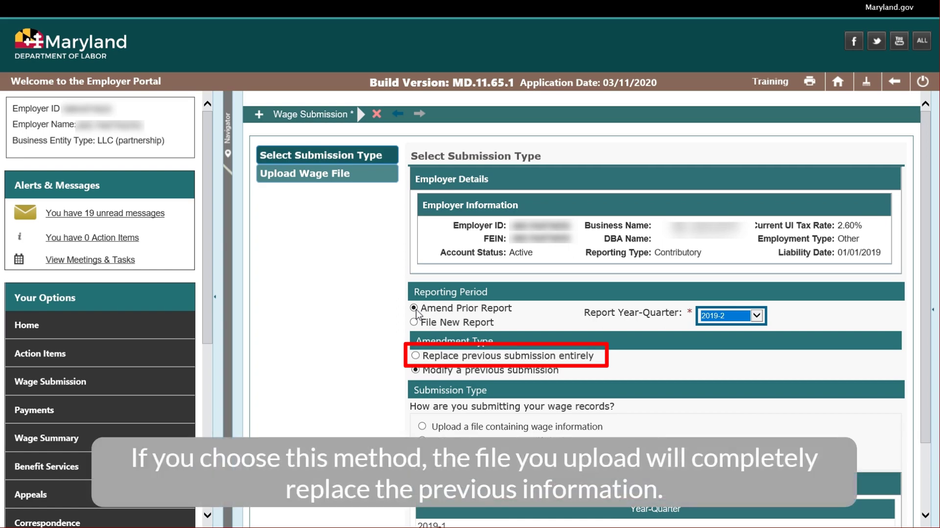
scroll(421, 391, down, 2)
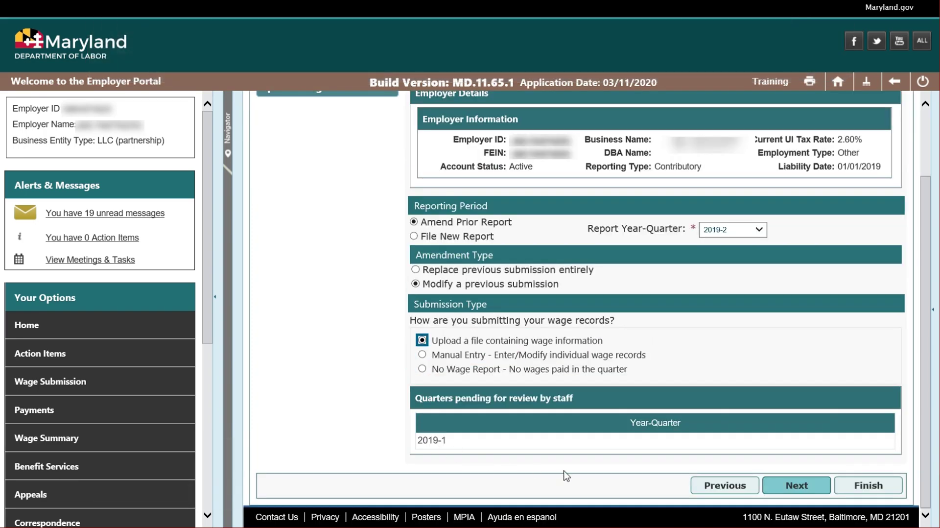
click(795, 487)
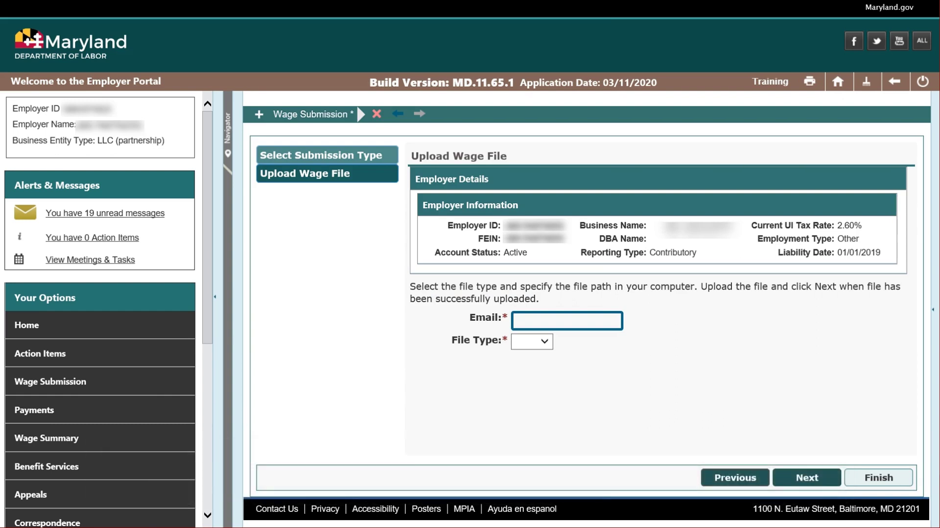
key(ctrl+v)
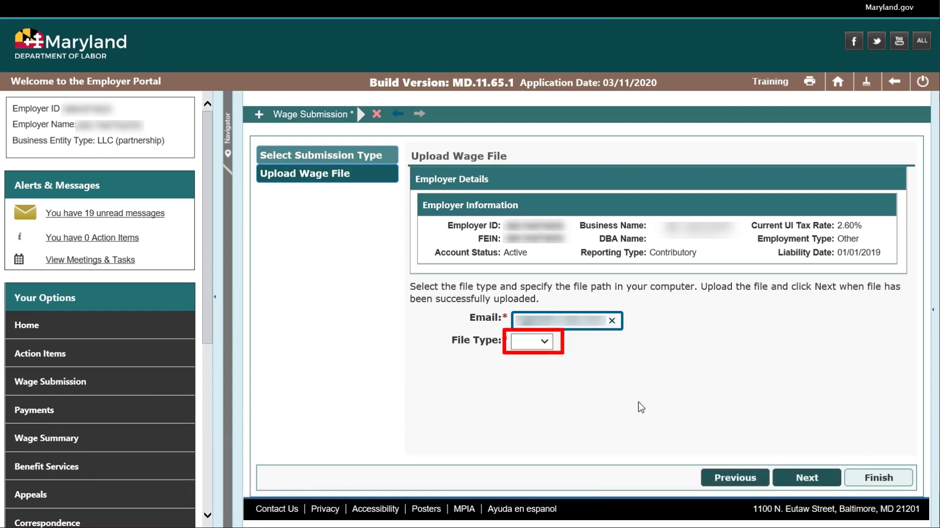
Step: Upload amendment_03112020.csv from the Desktop as the CSV wage file
click(547, 344)
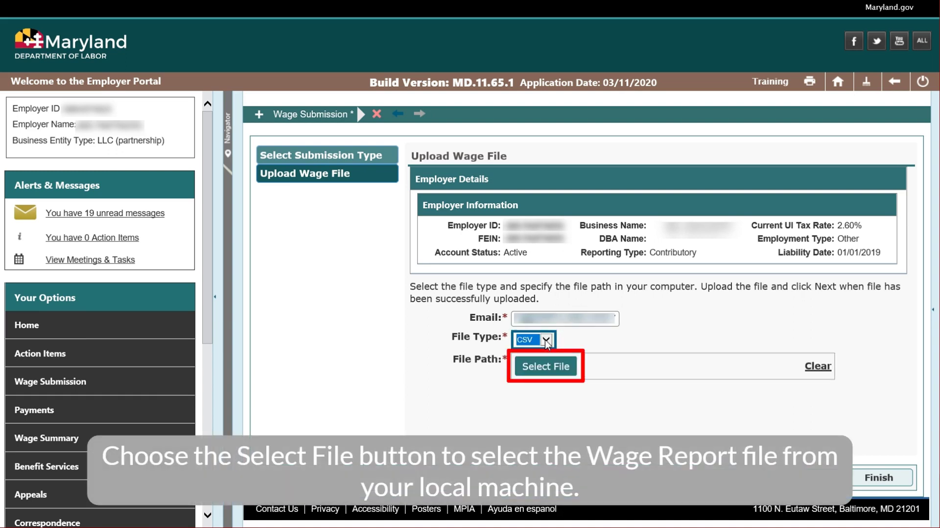
click(543, 370)
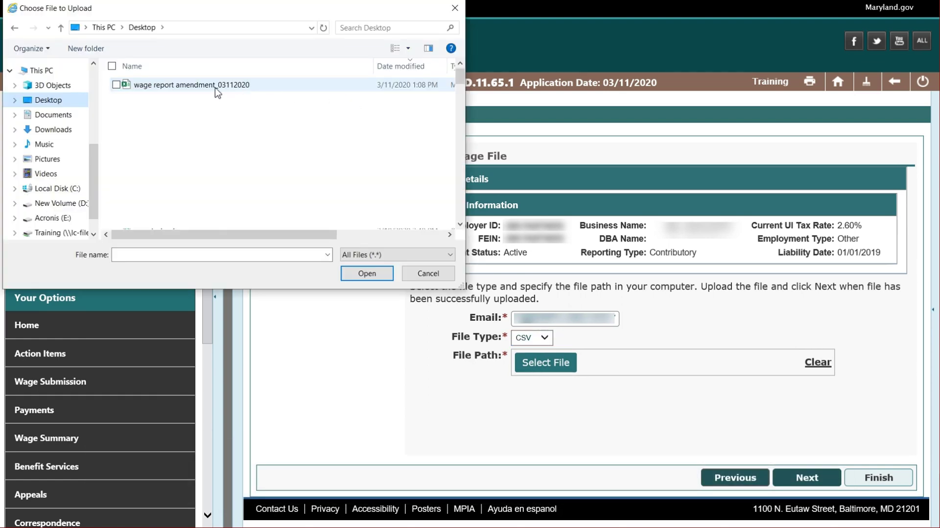
click(215, 90)
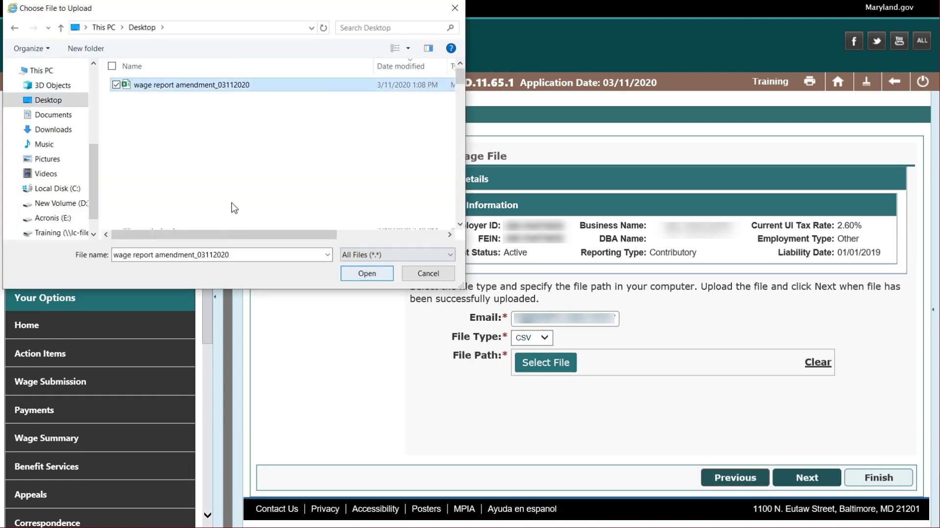
click(372, 277)
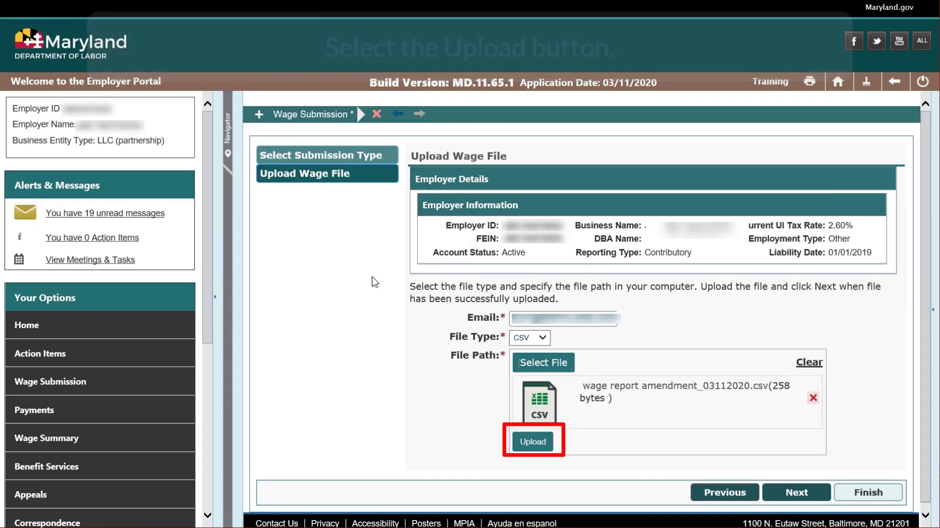
click(532, 443)
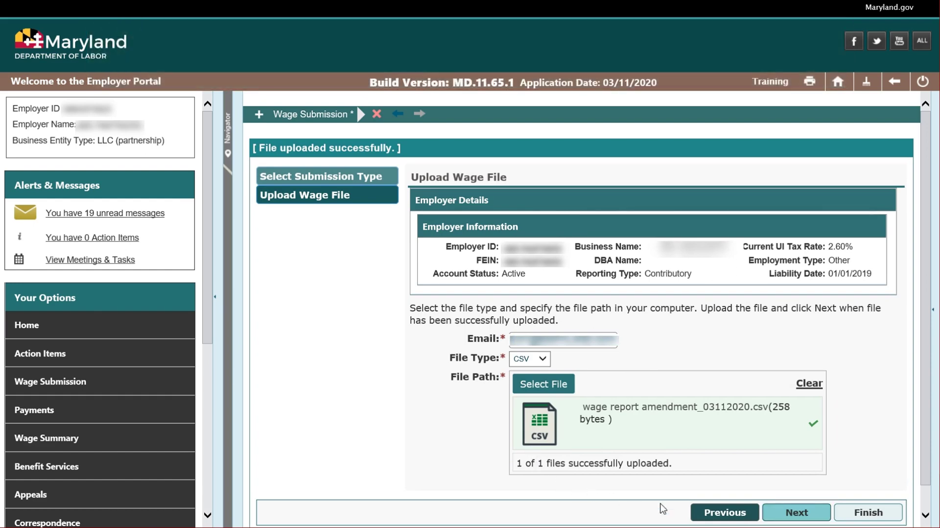
Step: Go through the wages, employment and summary pages, submitting the $14,200.00 2019-2 amendment and finishing
click(783, 513)
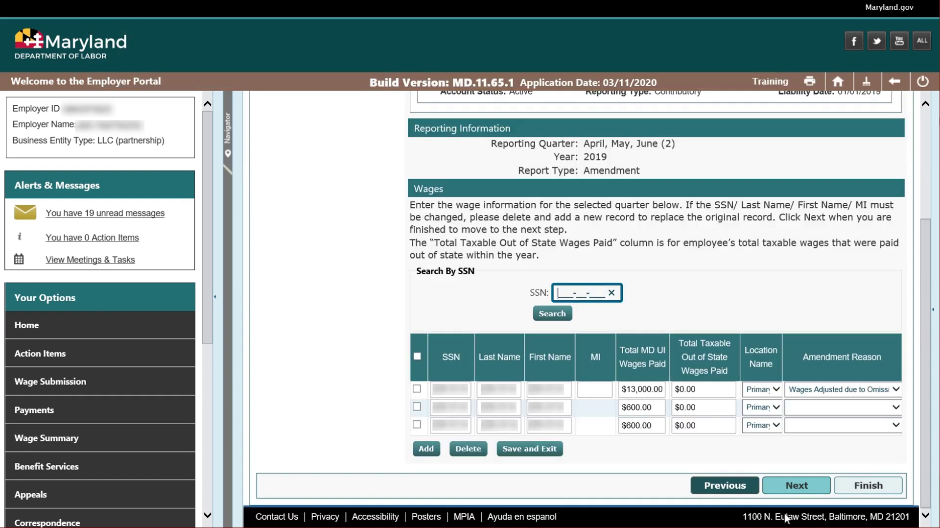
click(791, 487)
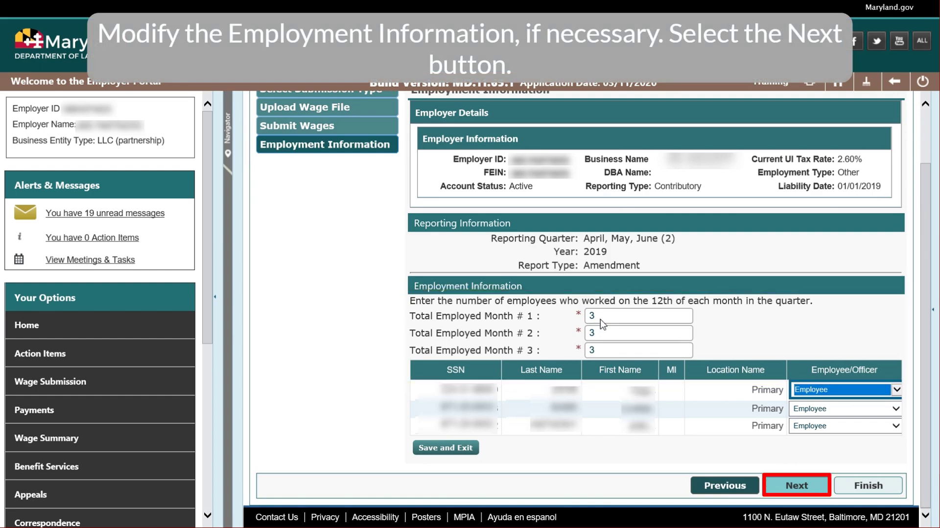
click(803, 488)
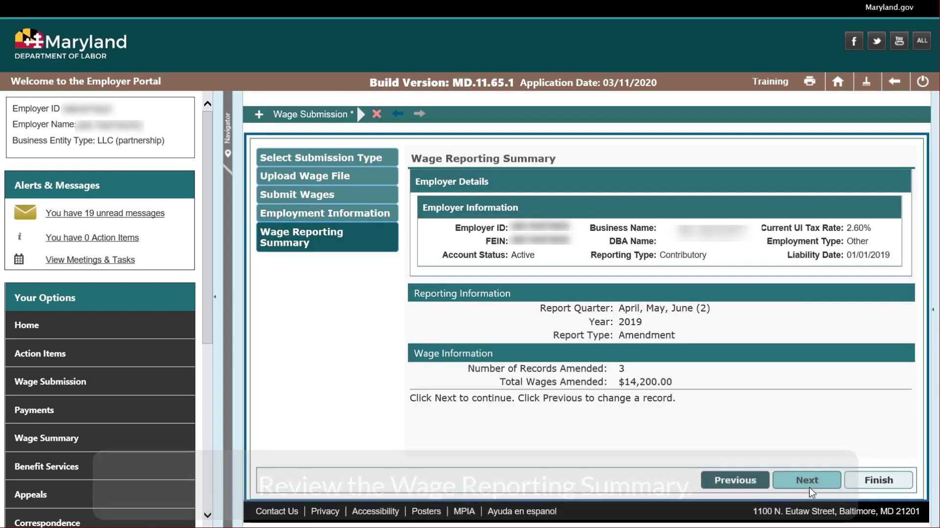
click(811, 489)
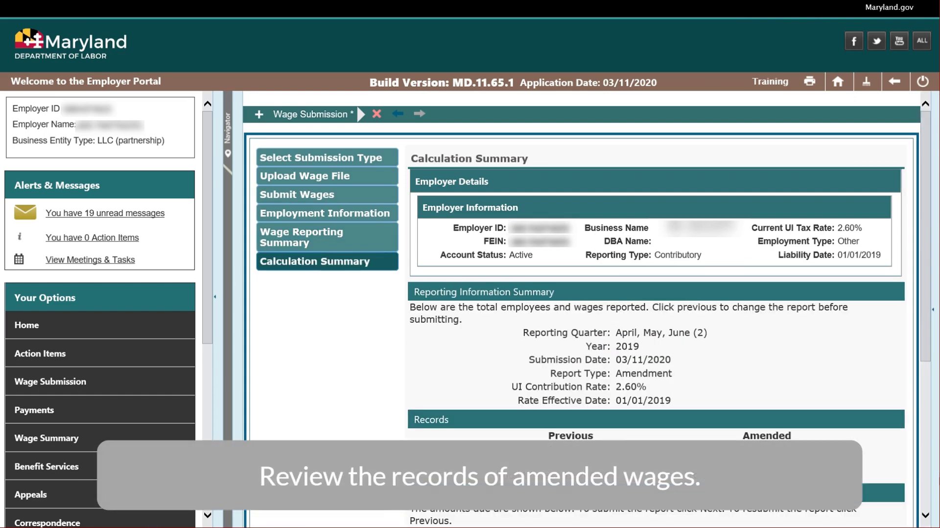
scroll(656, 313, down, 5)
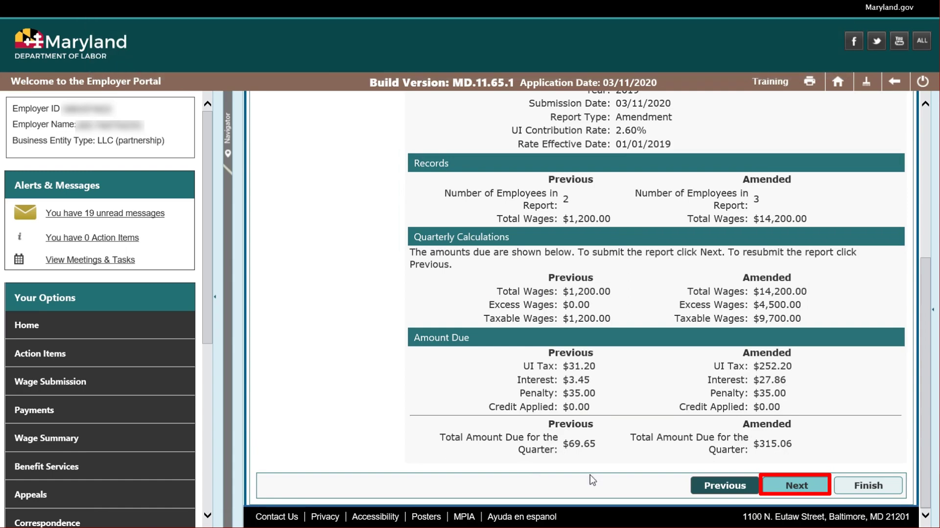
click(808, 487)
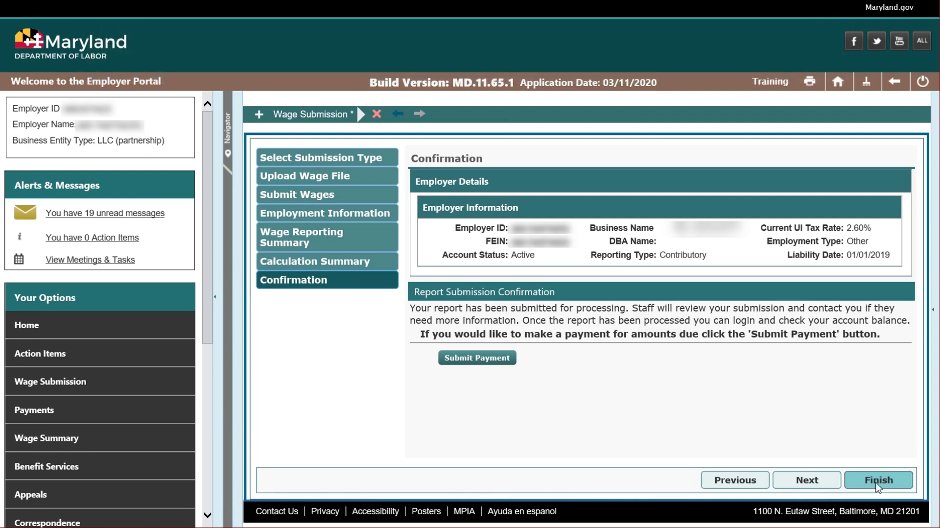
click(878, 480)
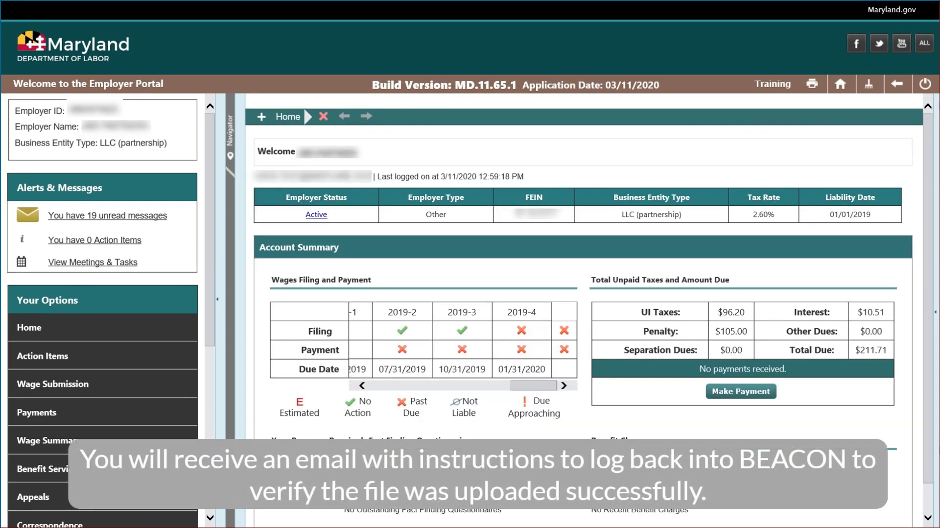